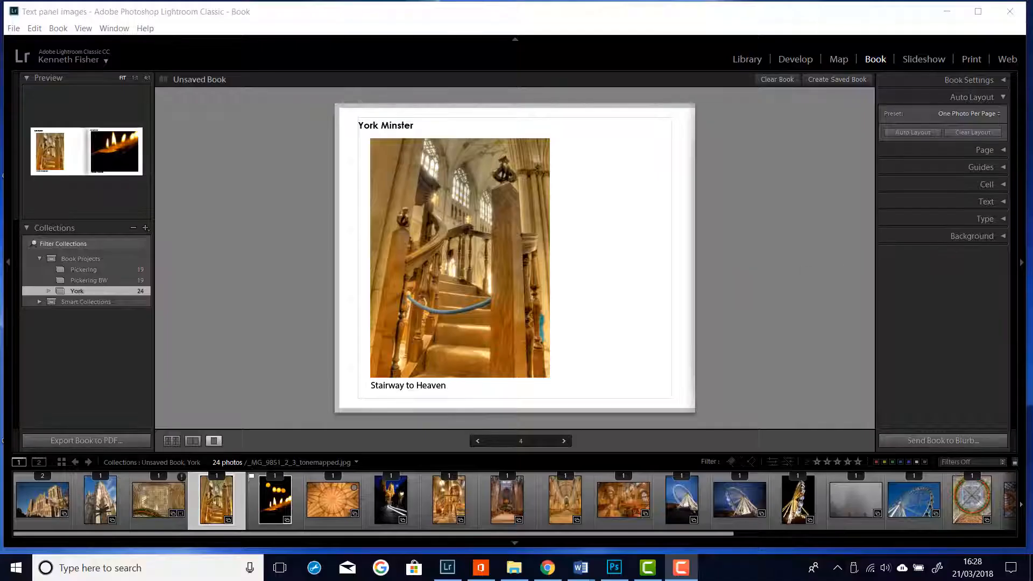
Step: Open the type settings and set the font of the York Minster title to Bell MT
{"action": "left_click", "coordinate": [1004, 220]}
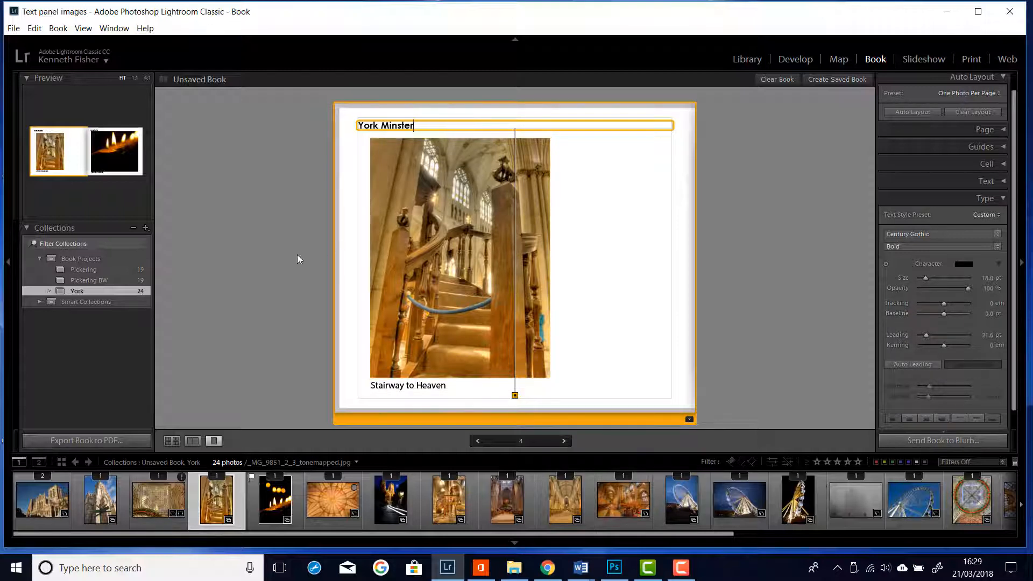
{"action": "left_click_drag", "start_coordinate": [417, 126], "coordinate": [353, 128]}
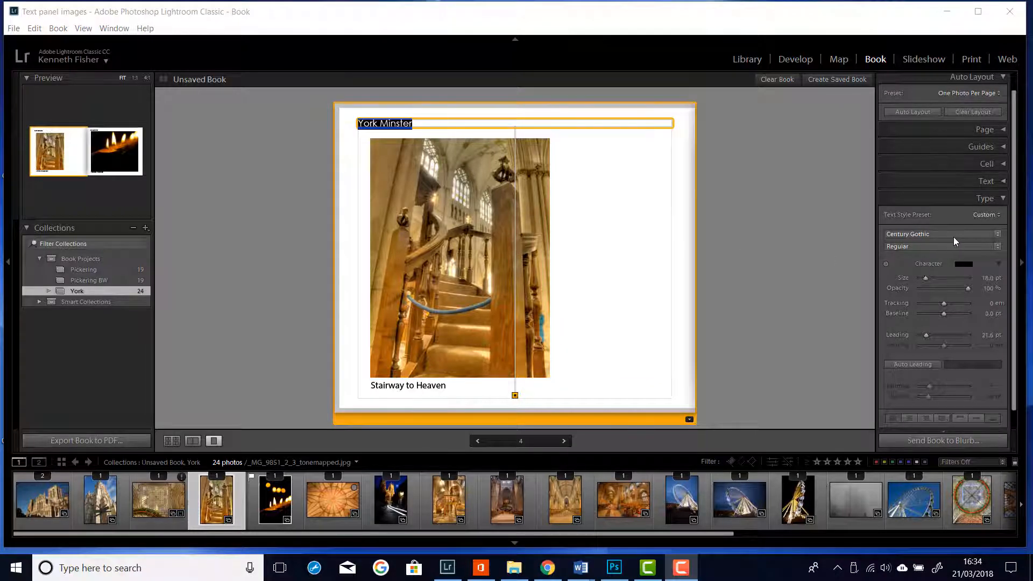
{"action": "left_click", "coordinate": [955, 234]}
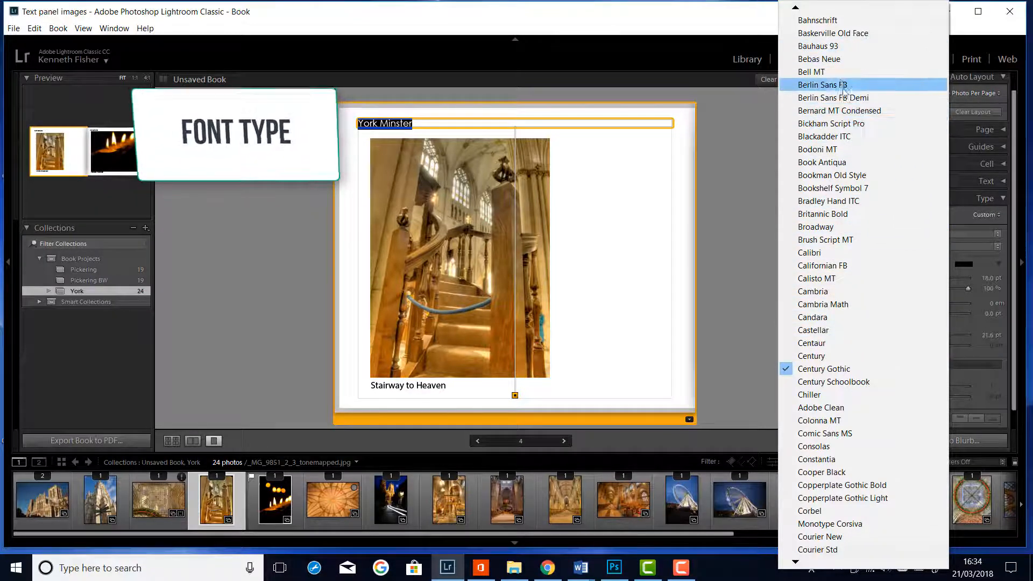
{"action": "left_click", "coordinate": [827, 78]}
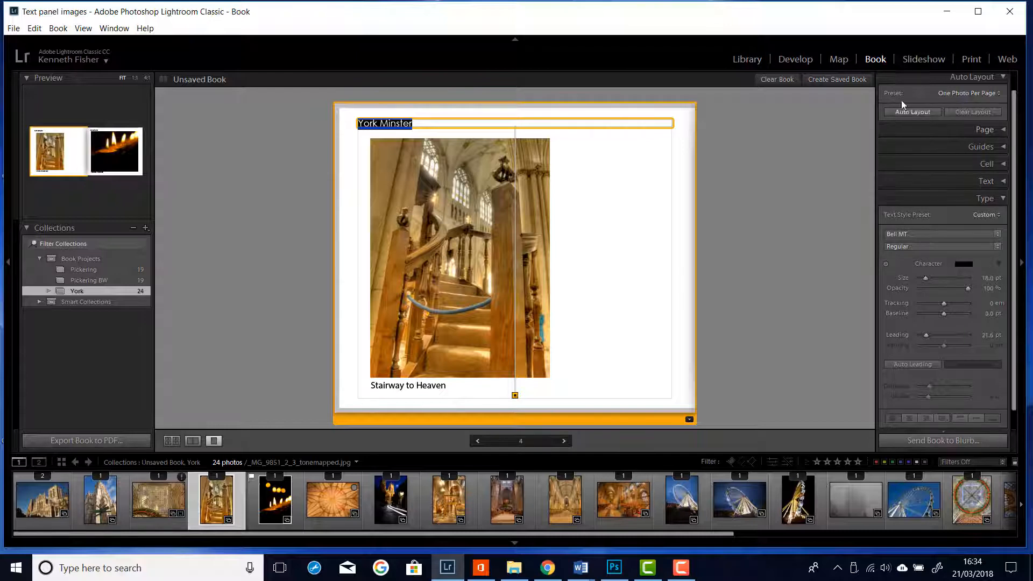
Step: Set the York Minster title's font to Century Gothic with the Bold style
{"action": "left_click", "coordinate": [947, 239]}
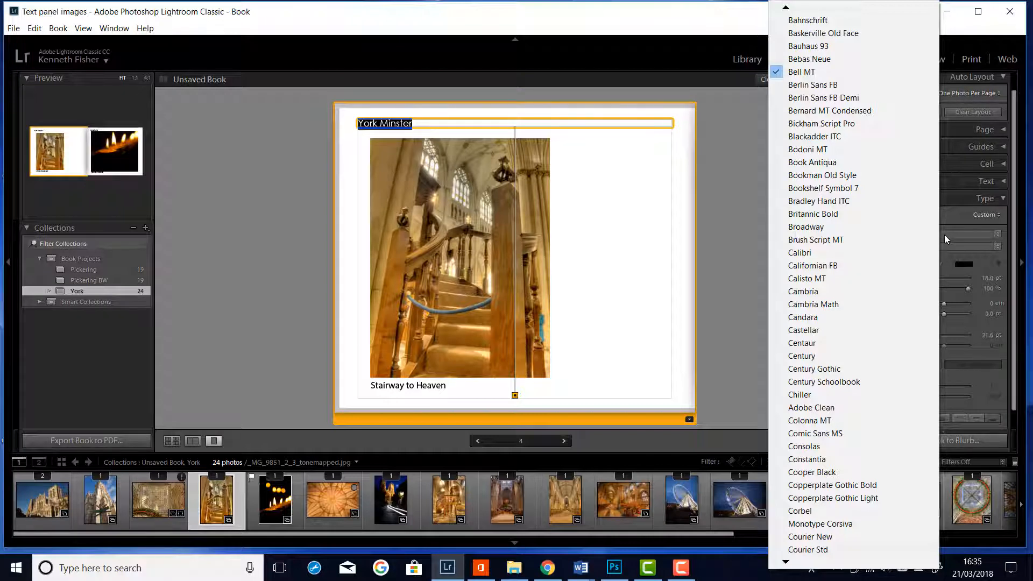
{"action": "key", "text": "c"}
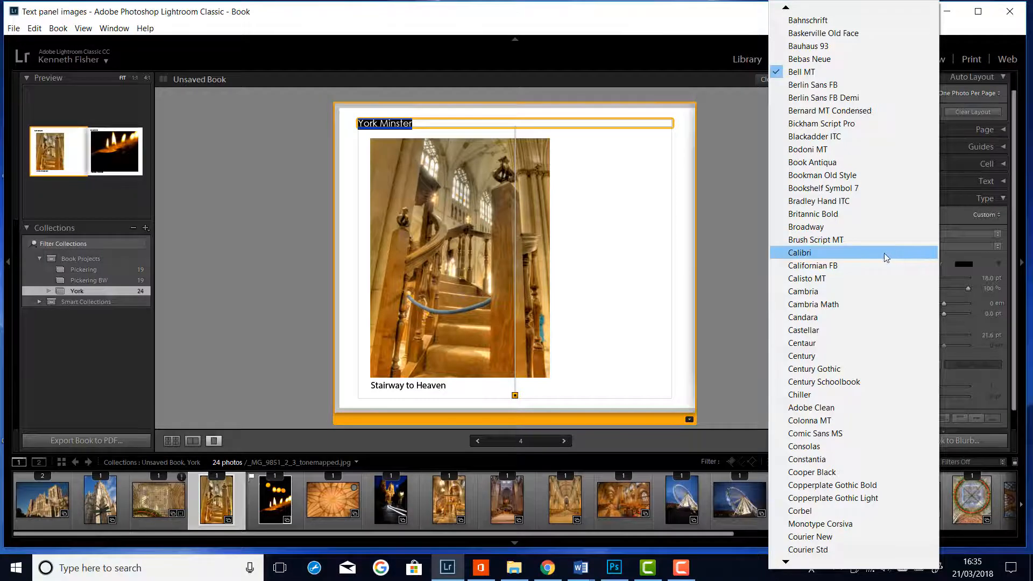
{"action": "left_click", "coordinate": [840, 371]}
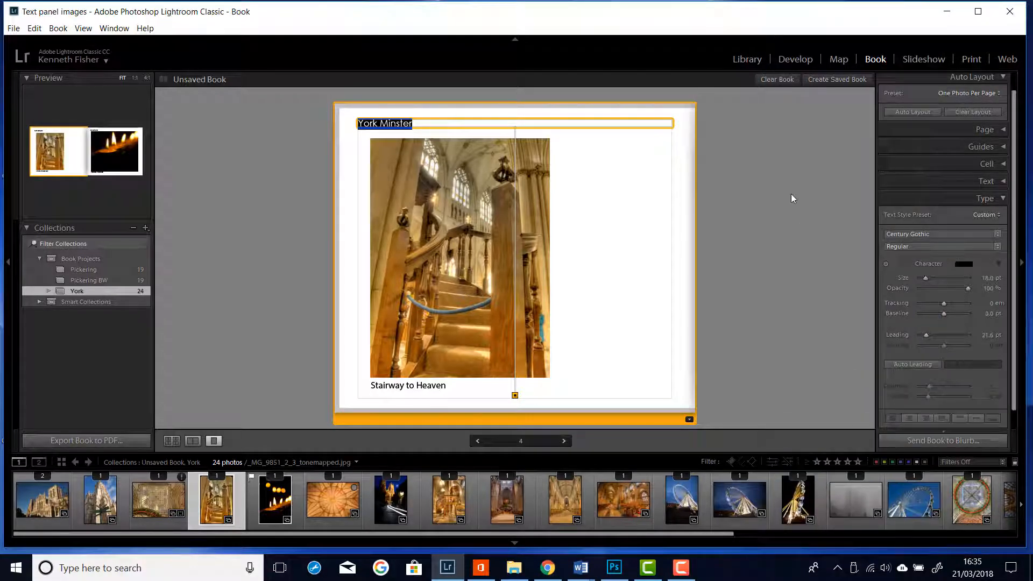
{"action": "left_click", "coordinate": [941, 247]}
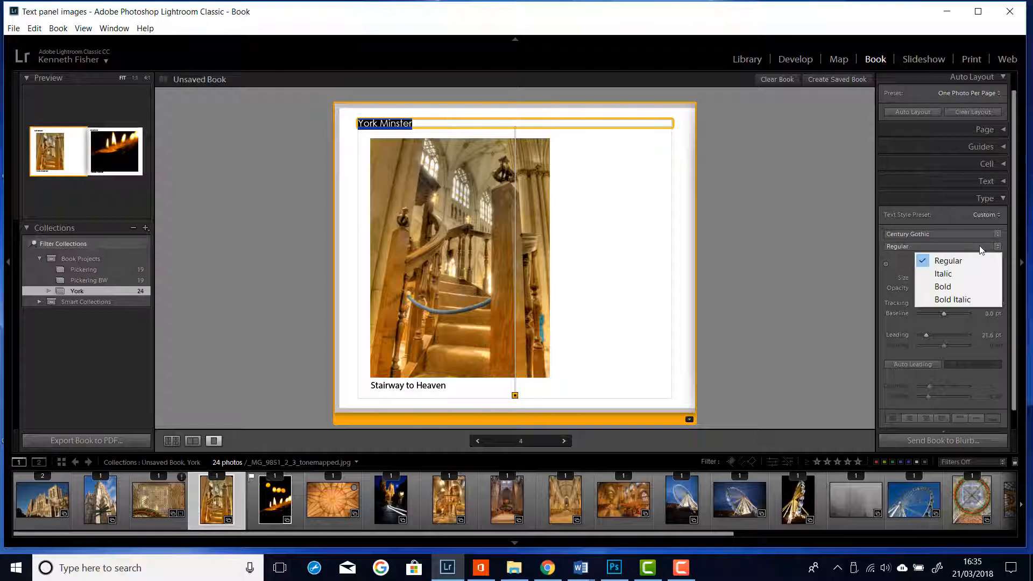
{"action": "left_click", "coordinate": [958, 286]}
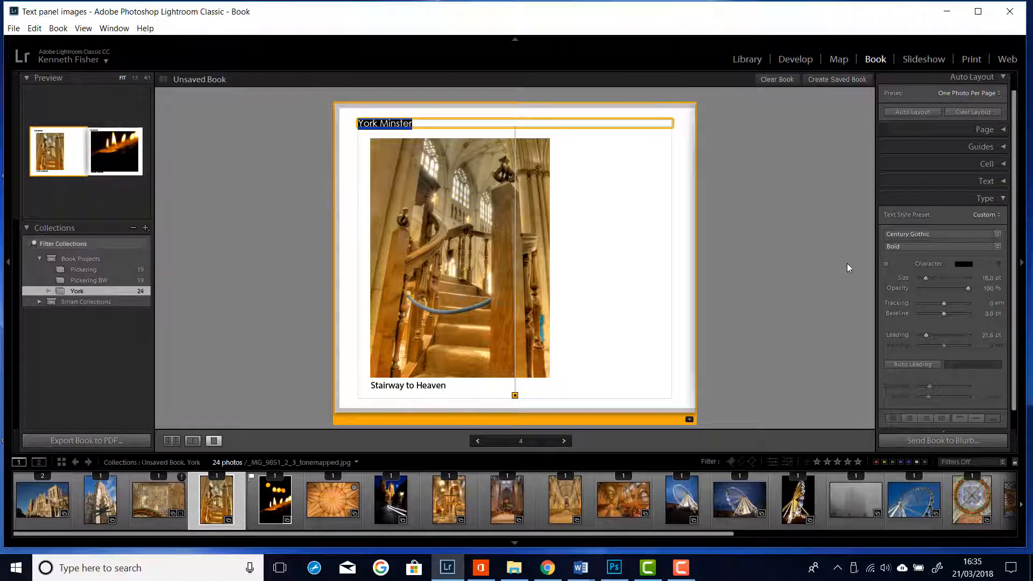
Step: Colour the York Minster title blue, at about hue 239, saturation 61 and lightness 44
{"action": "left_click", "coordinate": [963, 265]}
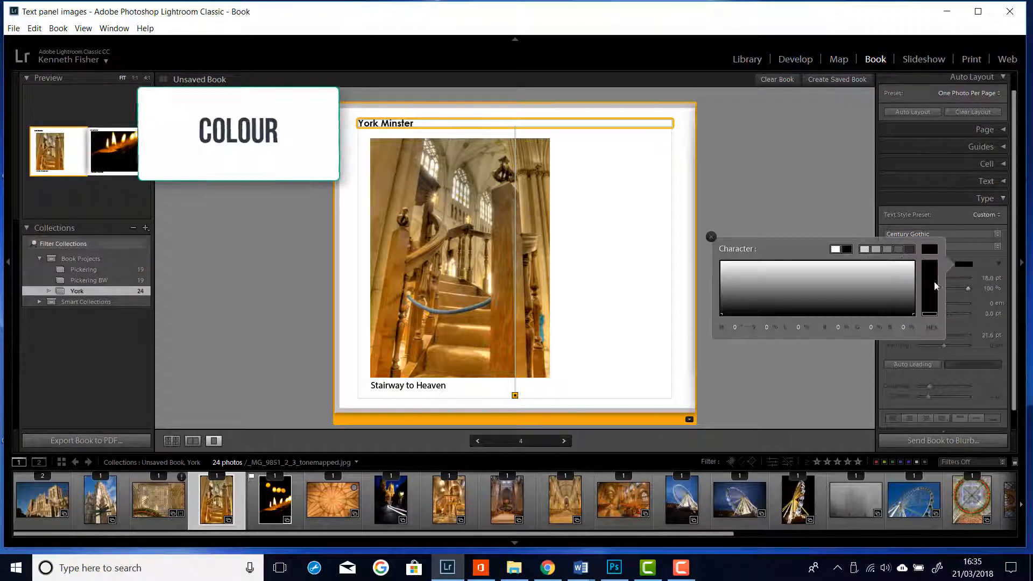
{"action": "left_click", "coordinate": [849, 291]}
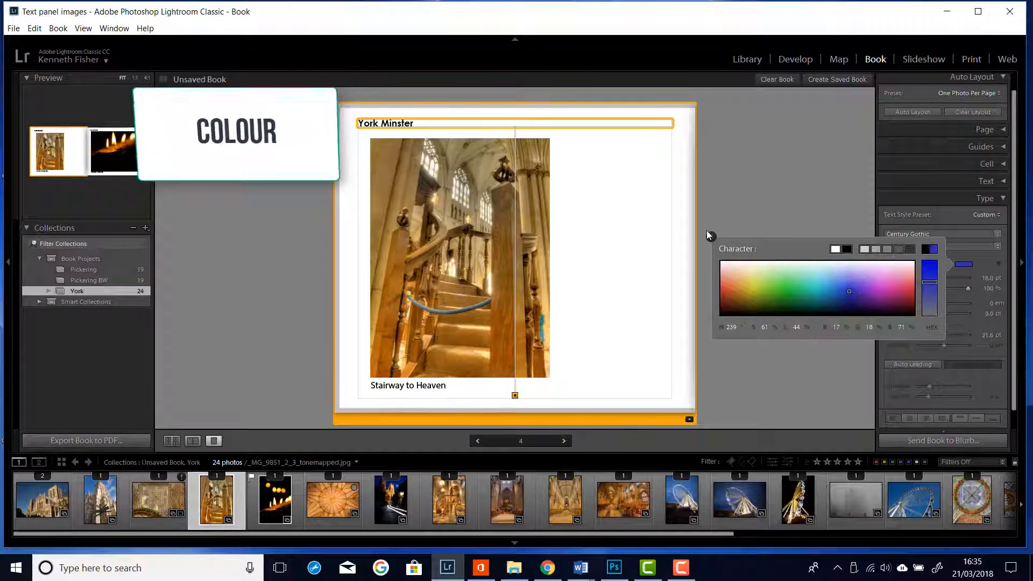
{"action": "left_click", "coordinate": [711, 237]}
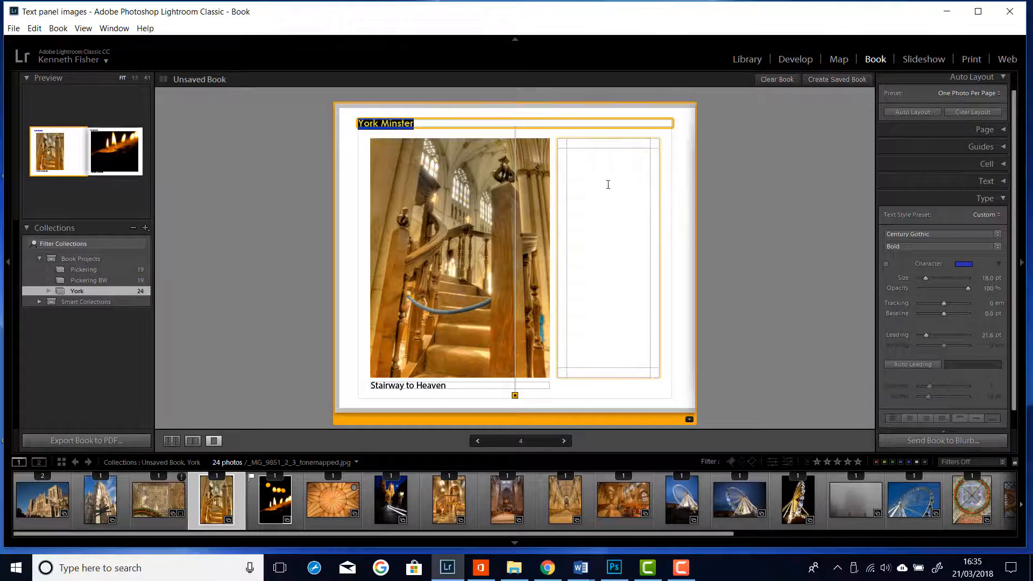
{"action": "left_click", "coordinate": [687, 162]}
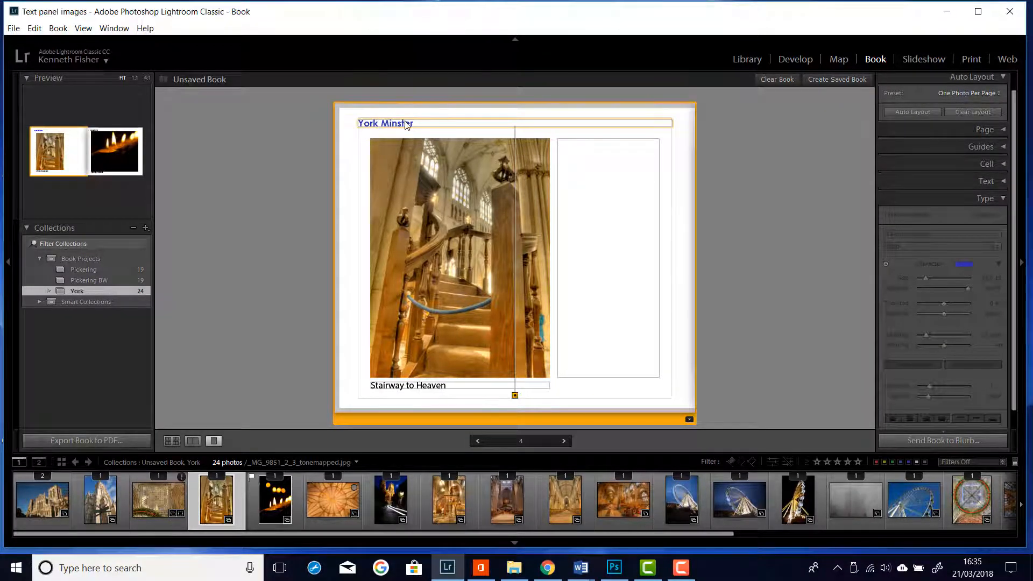
Step: Set the York Minster title's text colour to the black preset and its size to about 29.8 pt
{"action": "left_click_drag", "start_coordinate": [422, 125], "coordinate": [341, 123]}
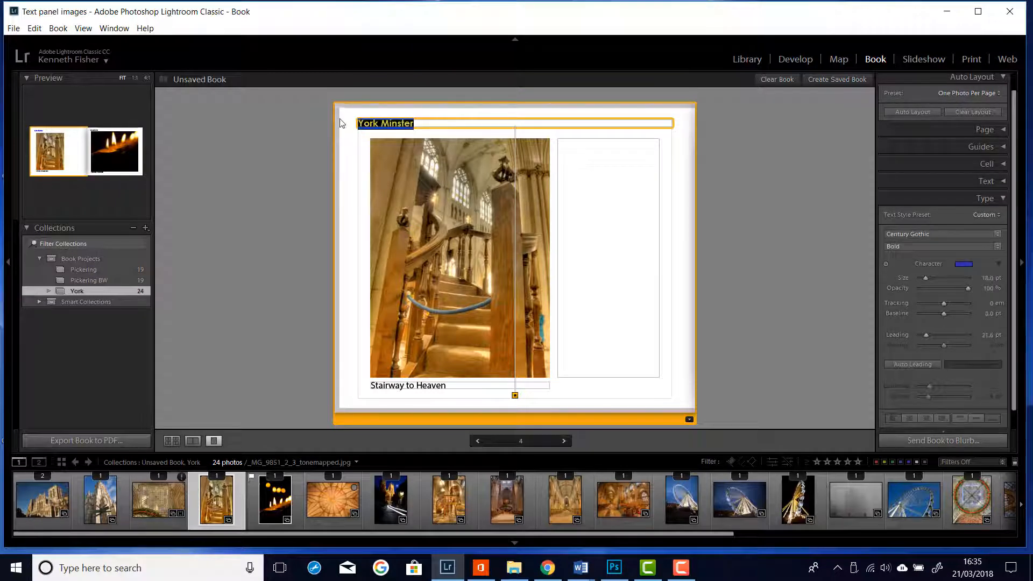
{"action": "left_click", "coordinate": [964, 264]}
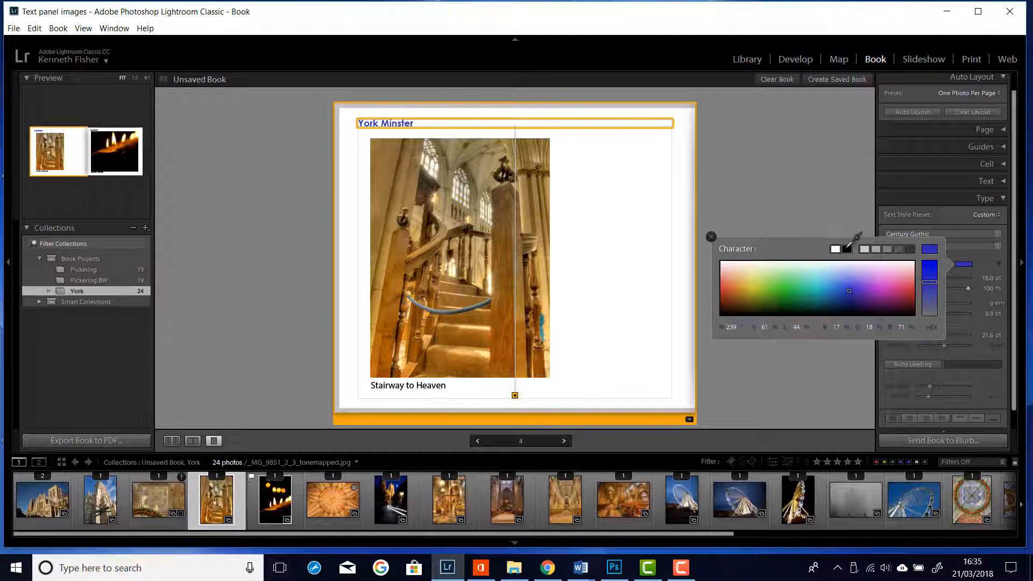
{"action": "left_click", "coordinate": [848, 248]}
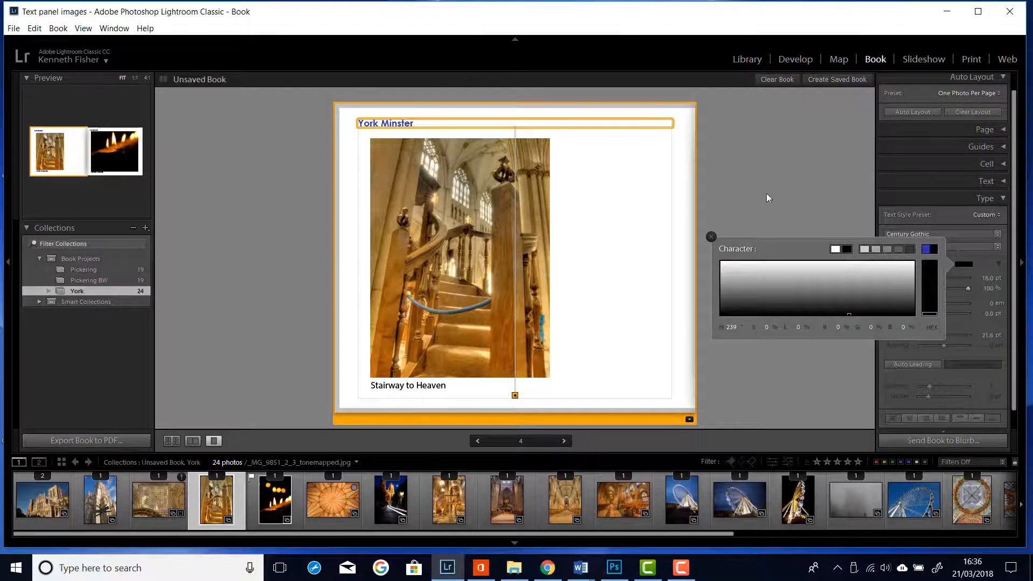
{"action": "left_click", "coordinate": [711, 236]}
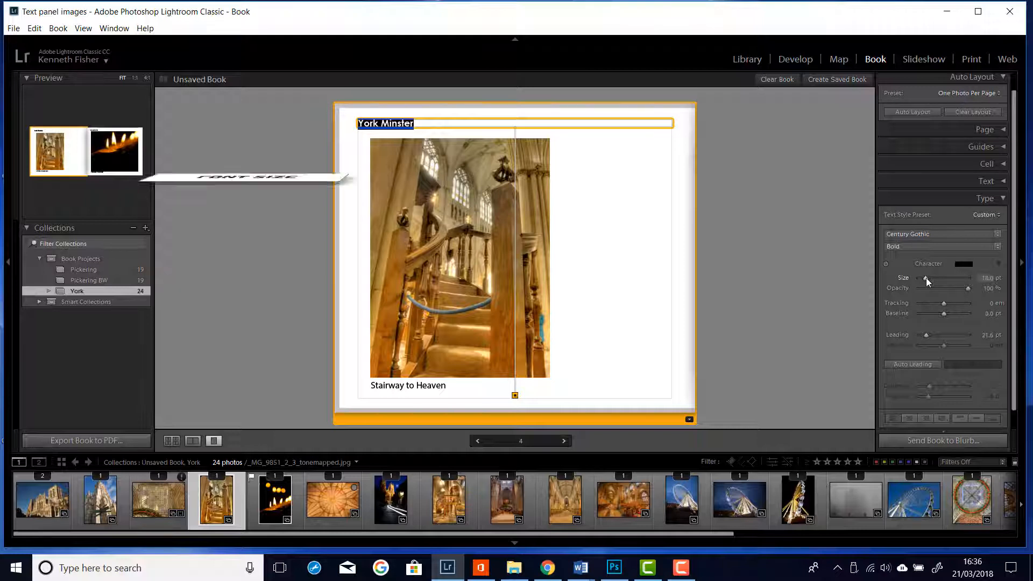
{"action": "left_click_drag", "start_coordinate": [926, 278], "coordinate": [931, 276]}
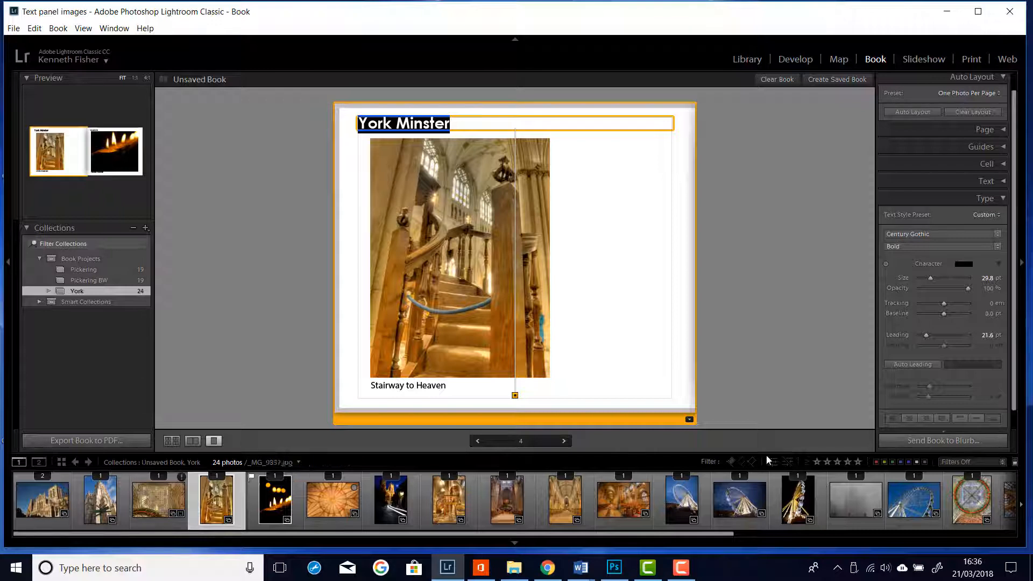
{"action": "left_click", "coordinate": [795, 405]}
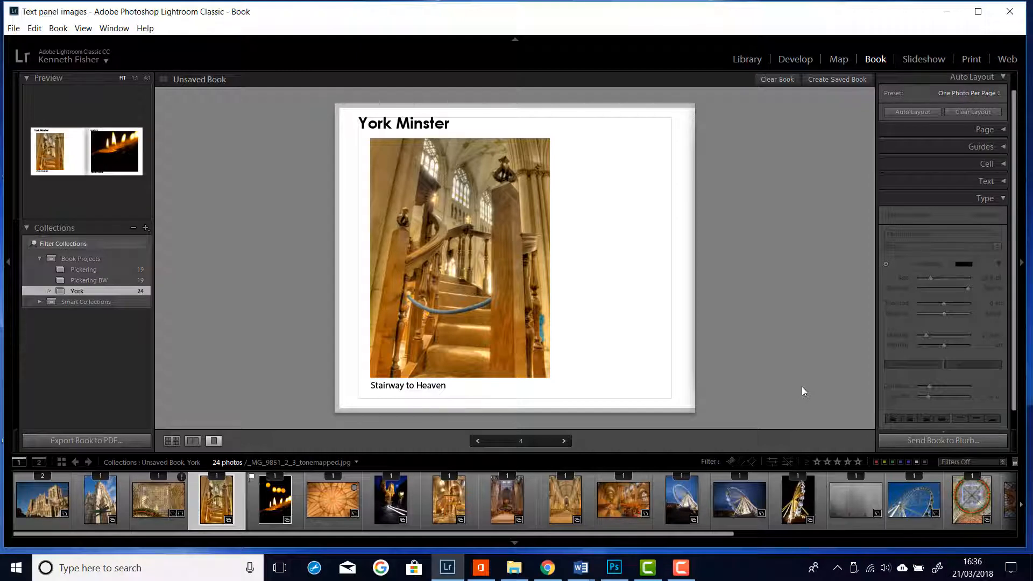
Step: Set the York Minster title's colour to the 50% grey preset and its opacity to about 63%
{"action": "left_click", "coordinate": [456, 124]}
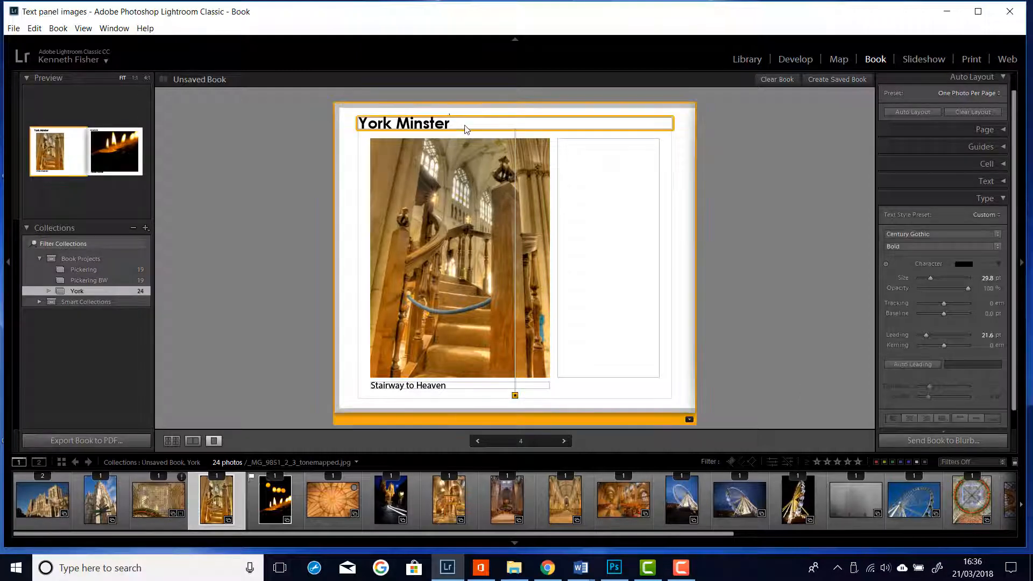
{"action": "left_click_drag", "start_coordinate": [456, 124], "coordinate": [280, 128]}
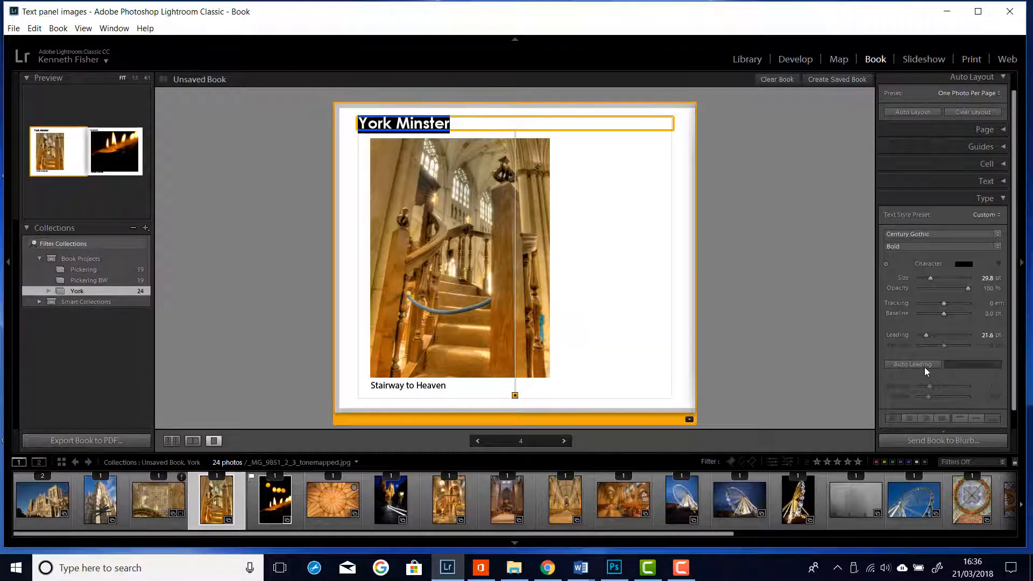
{"action": "left_click", "coordinate": [963, 264]}
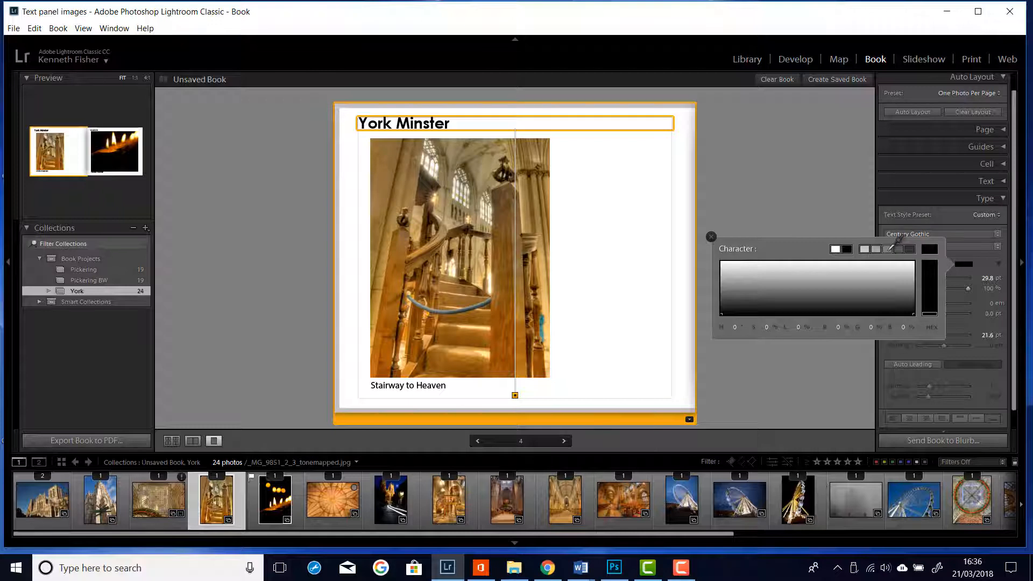
{"action": "left_click", "coordinate": [889, 249]}
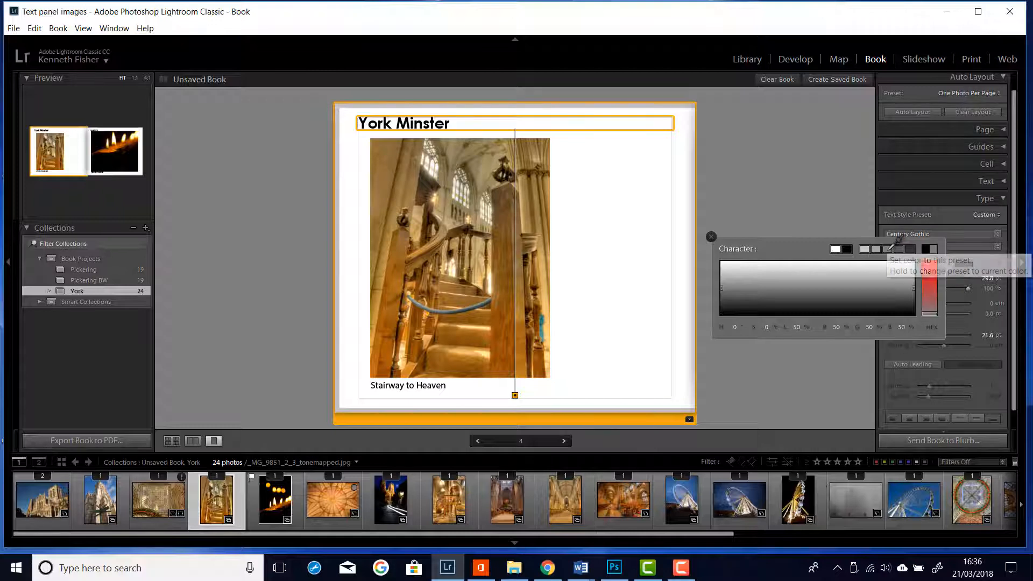
{"action": "left_click", "coordinate": [711, 236]}
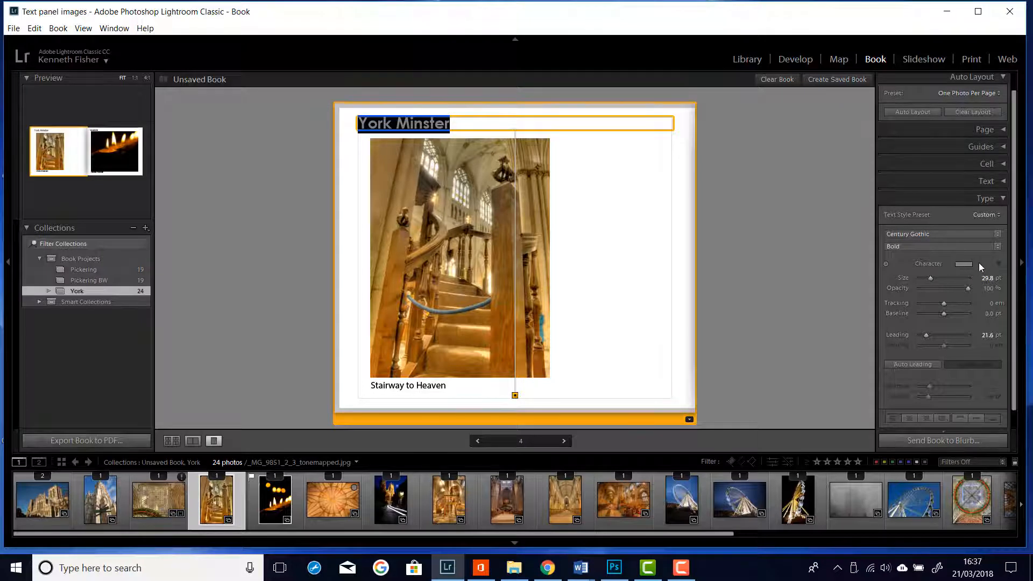
{"action": "left_click_drag", "start_coordinate": [967, 288], "coordinate": [951, 289]}
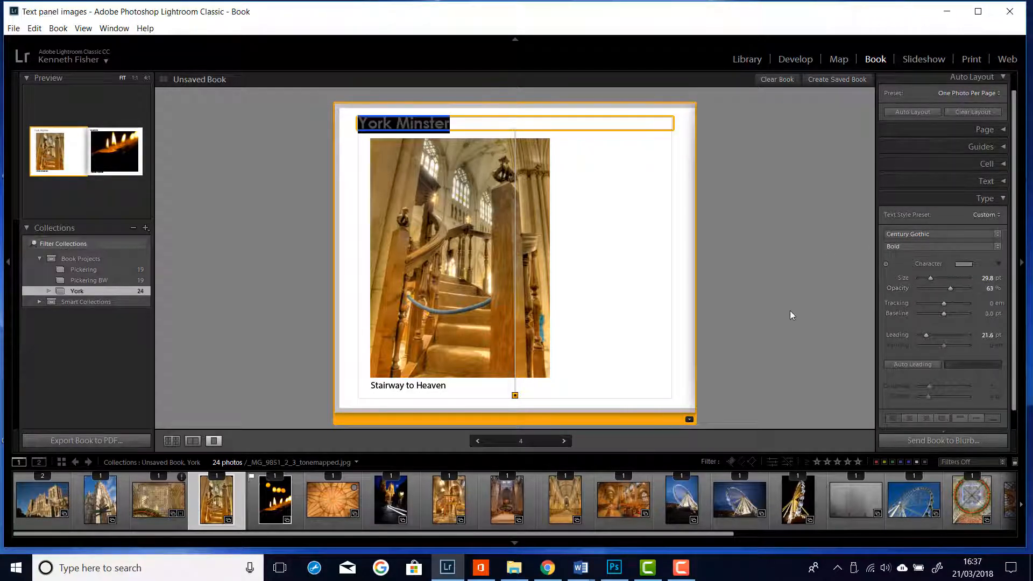
{"action": "left_click", "coordinate": [801, 363]}
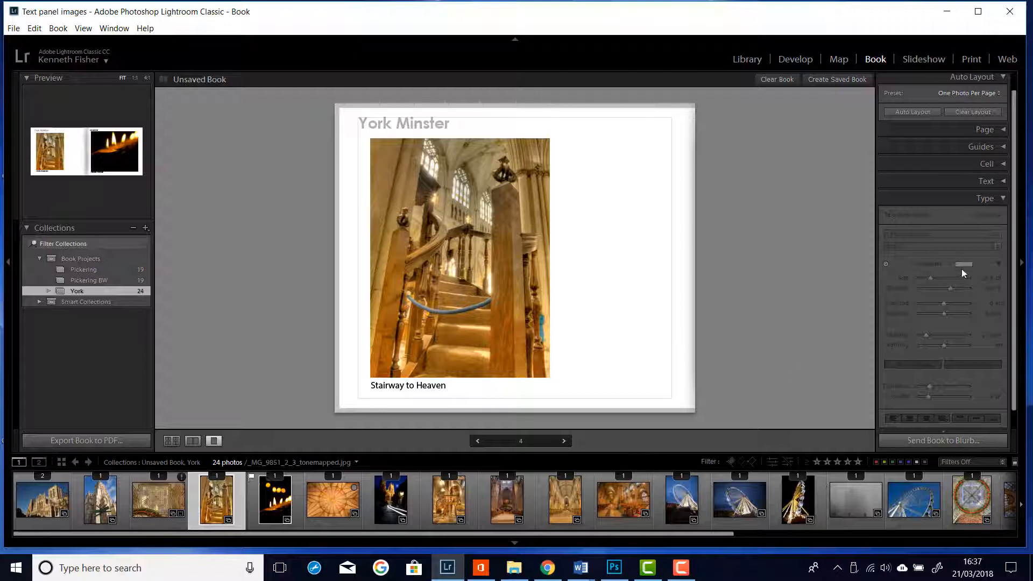
Step: Set the York Minster title's colour to the black preset and its opacity to 100%
{"action": "left_click", "coordinate": [459, 123]}
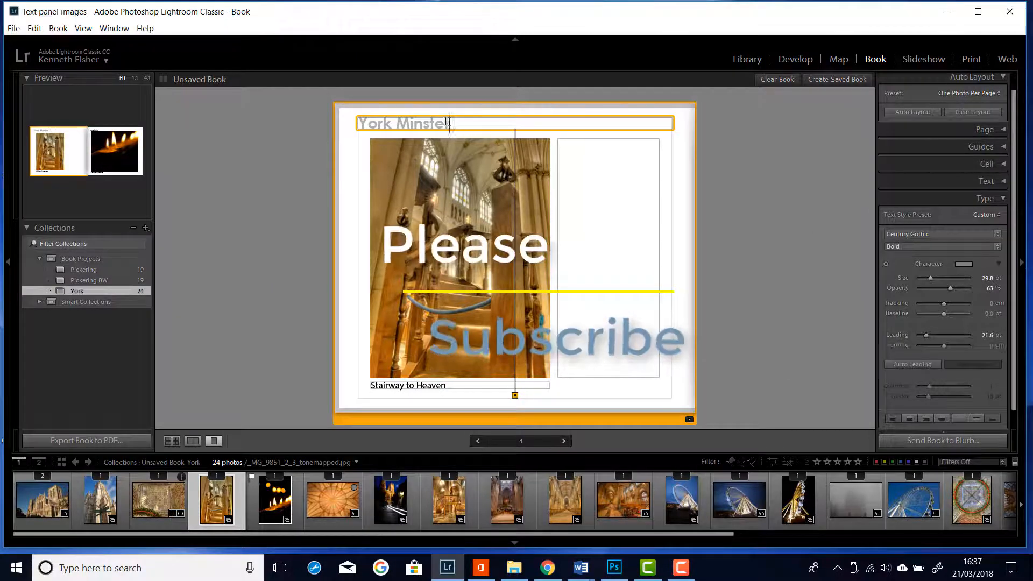
{"action": "left_click_drag", "start_coordinate": [459, 125], "coordinate": [280, 115]}
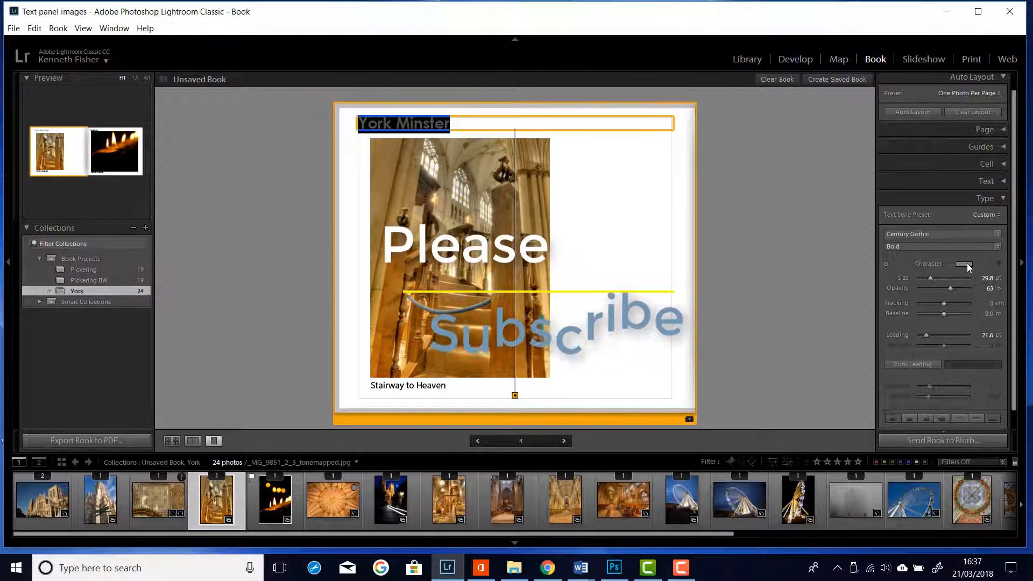
{"action": "left_click", "coordinate": [967, 263]}
{"action": "left_click", "coordinate": [848, 249]}
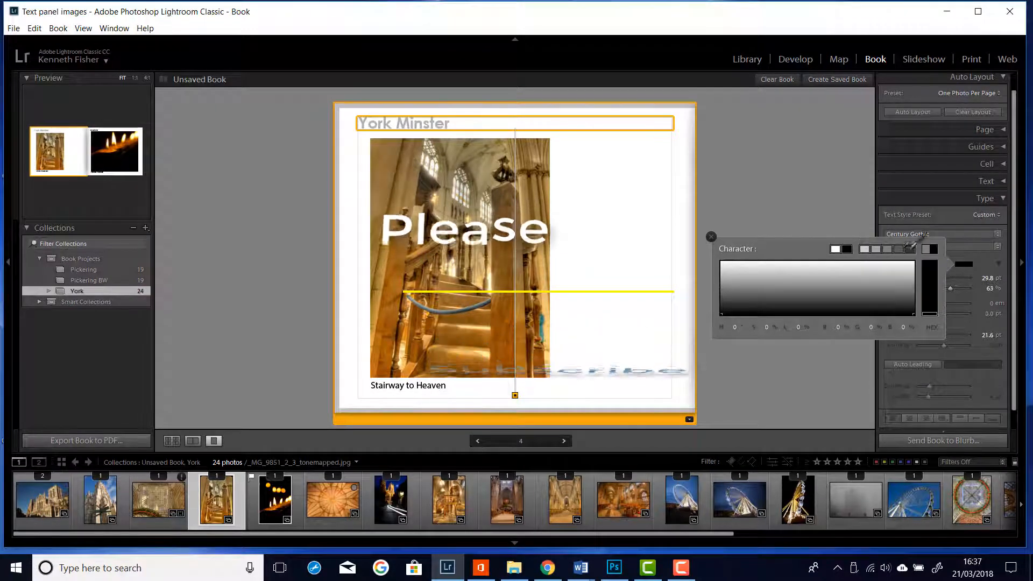
{"action": "left_click", "coordinate": [711, 237]}
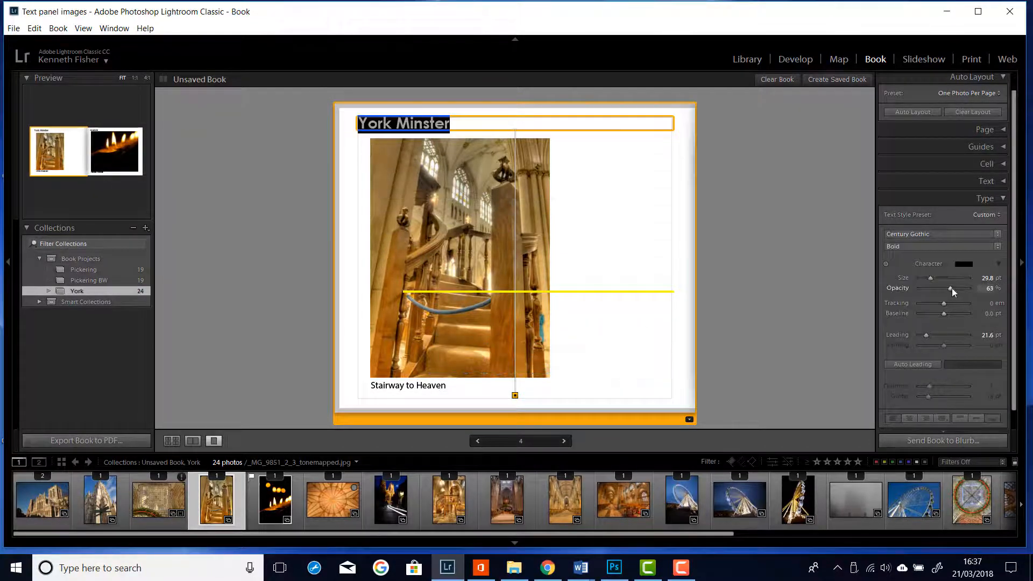
{"action": "left_click_drag", "start_coordinate": [951, 289], "coordinate": [977, 287]}
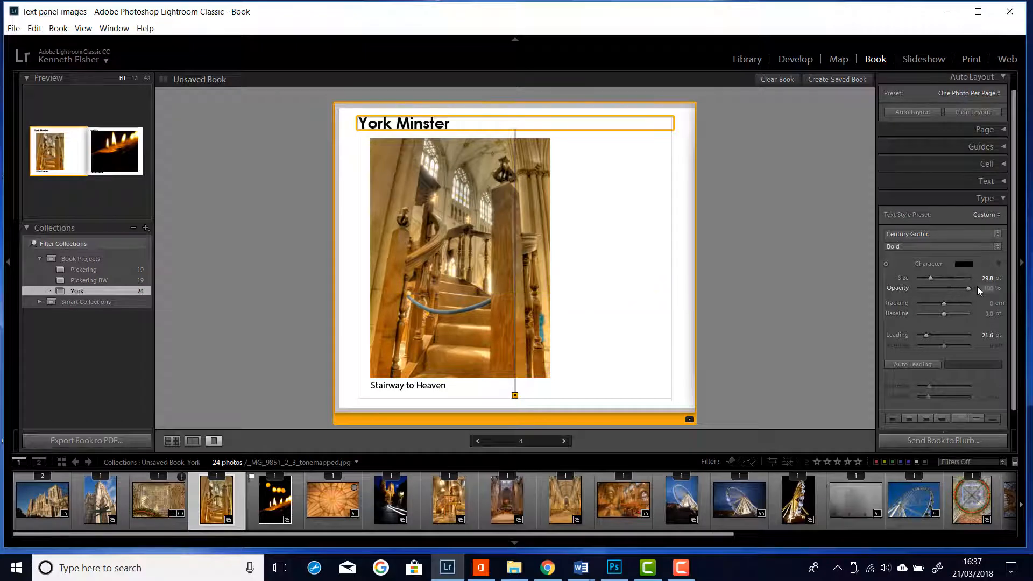
{"action": "left_click", "coordinate": [787, 356]}
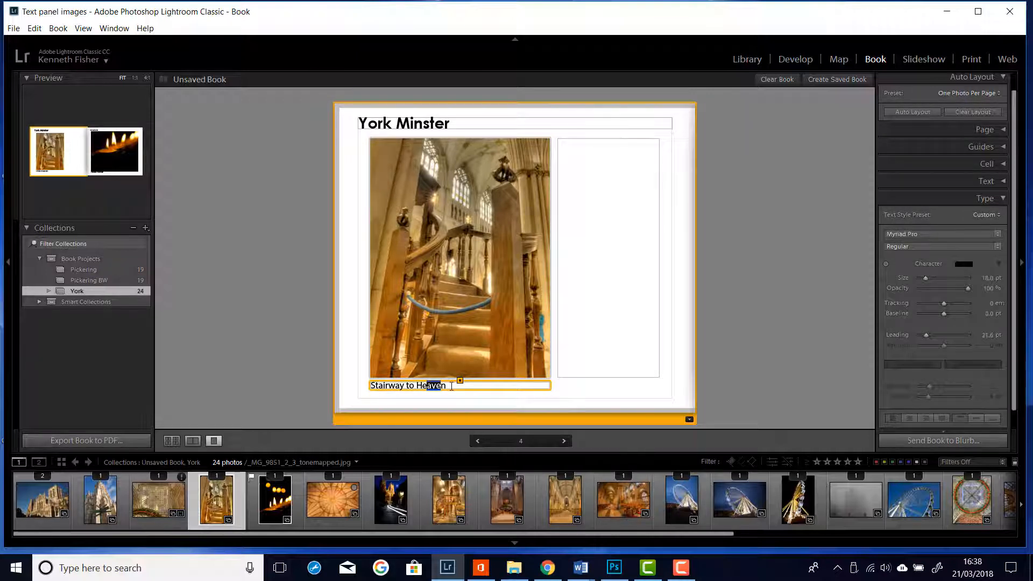
Step: Set the font of the whole "Stairway to Heaven" photo caption to Century Gothic
{"action": "left_click_drag", "start_coordinate": [451, 386], "coordinate": [350, 383]}
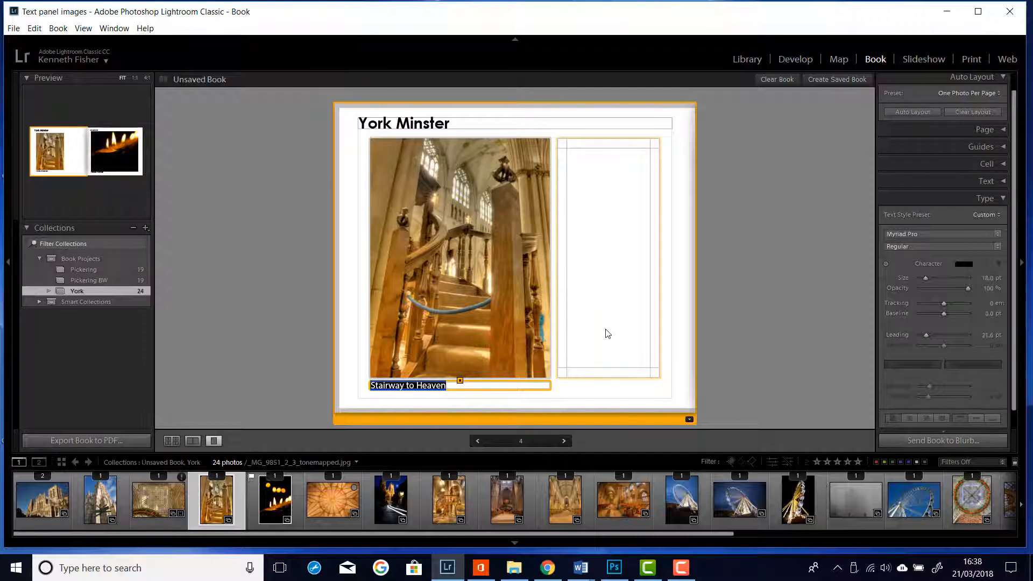
{"action": "left_click", "coordinate": [942, 235]}
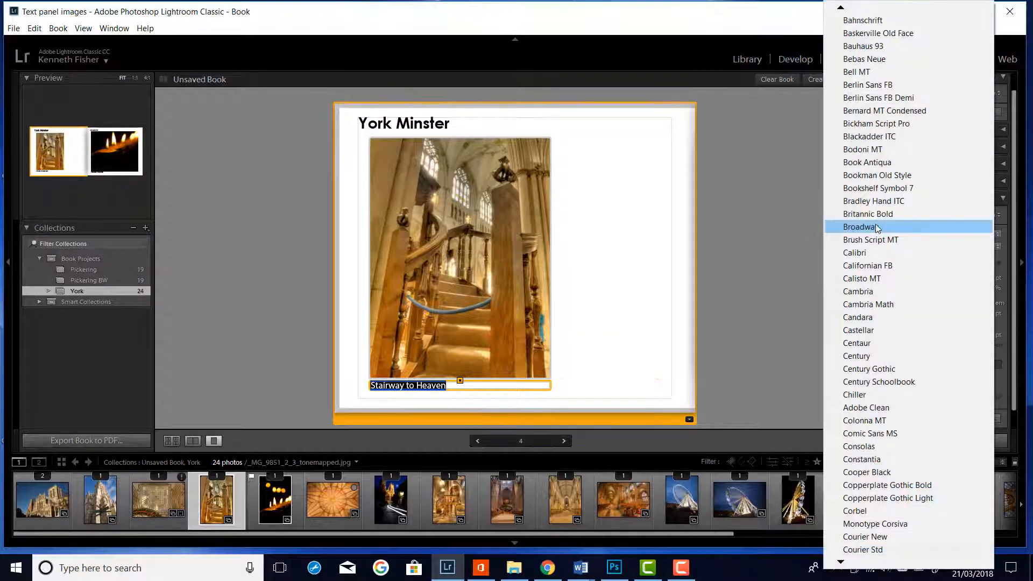
{"action": "left_click", "coordinate": [893, 369]}
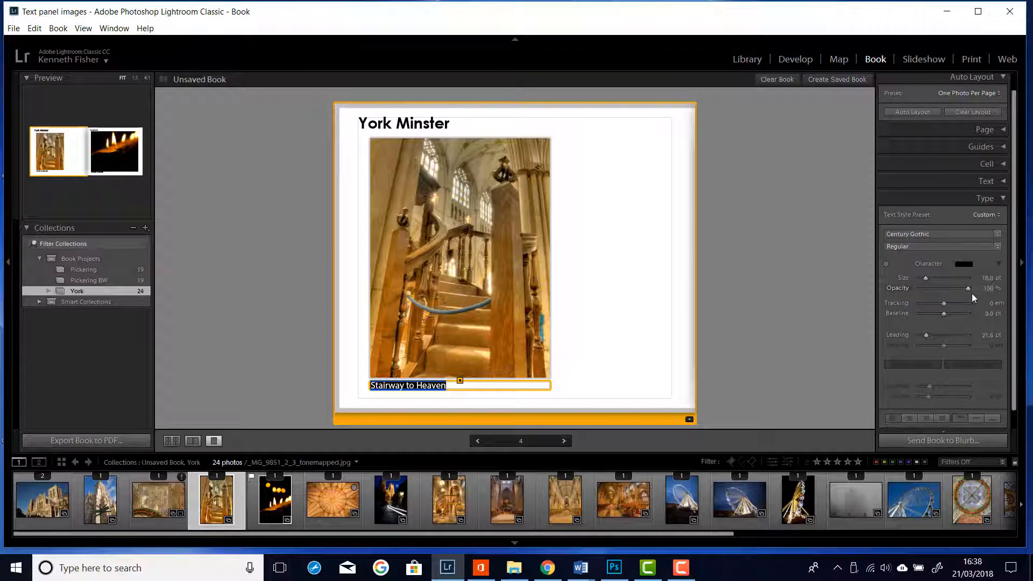
Step: Format the "Stairway to Heaven" caption with about 87% opacity, centred alignment and tracking of 500 em
{"action": "mouse_move", "coordinate": [963, 288]}
{"action": "left_mouse_down"}
{"action": "mouse_move", "coordinate": [951, 287]}
{"action": "mouse_move", "coordinate": [962, 287]}
{"action": "left_mouse_up"}
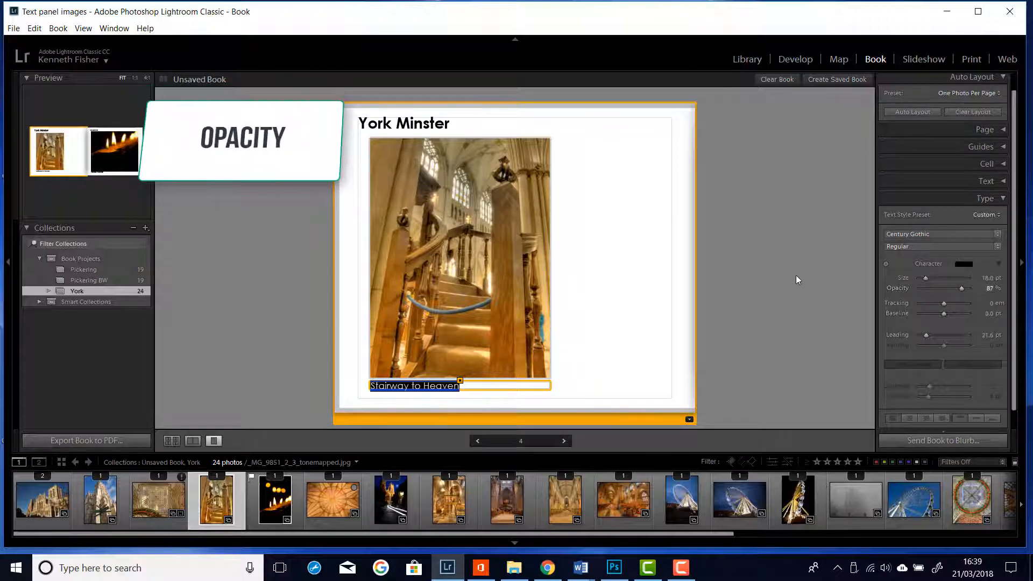
{"action": "left_click", "coordinate": [911, 421]}
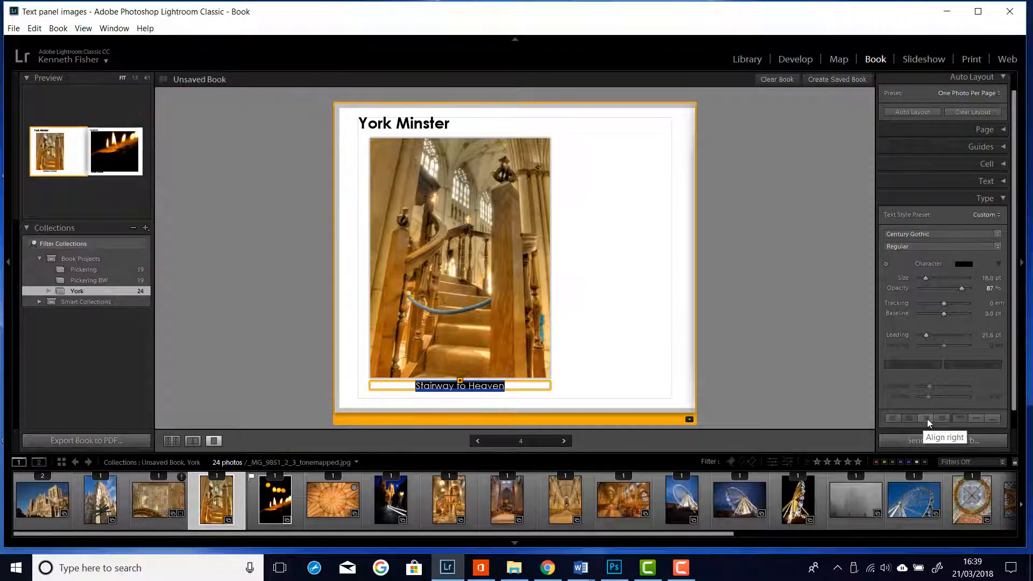
{"action": "left_click", "coordinate": [928, 418]}
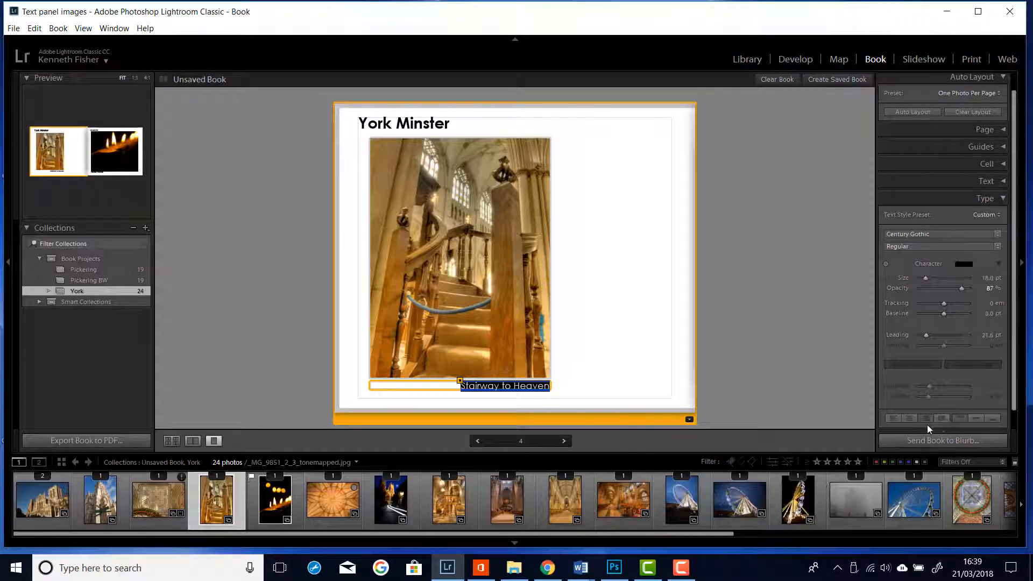
{"action": "left_click", "coordinate": [911, 418]}
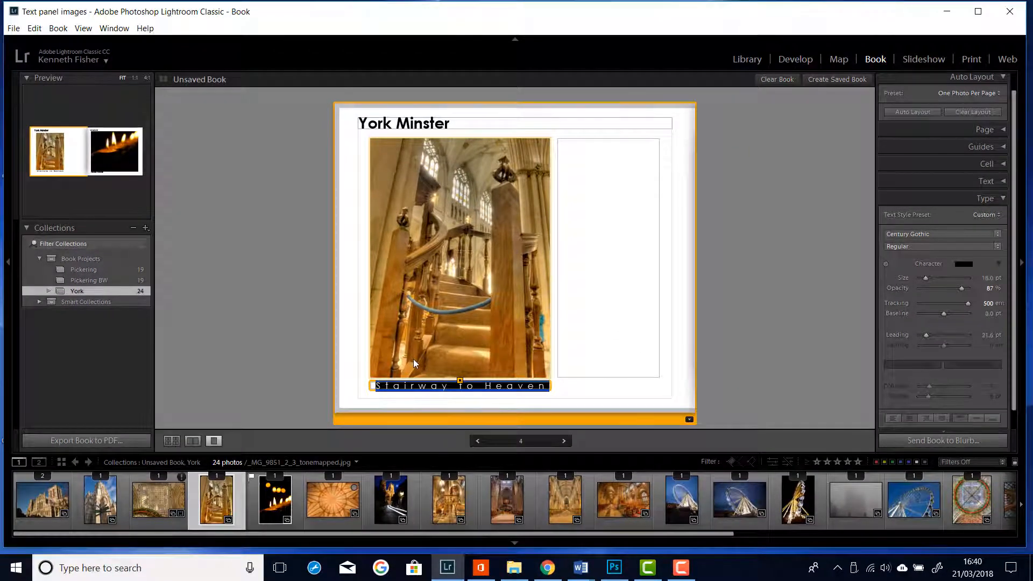
{"action": "left_click", "coordinate": [792, 369]}
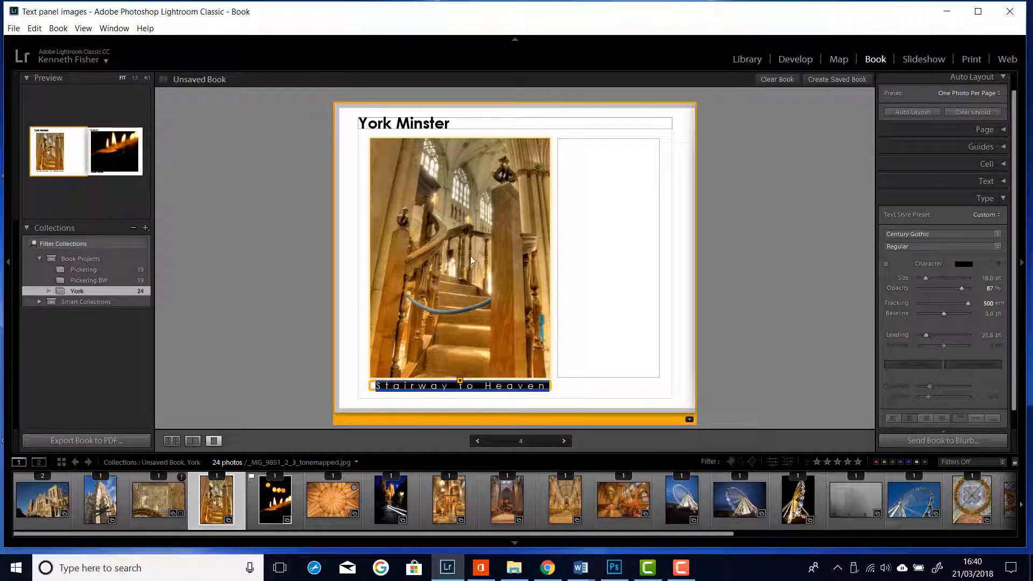
Step: Paste the description beginning "The Cathedral and Metropolitical Church of Saint Peter in York" into the empty text cell beside the staircase photo
{"action": "left_click", "coordinate": [602, 183]}
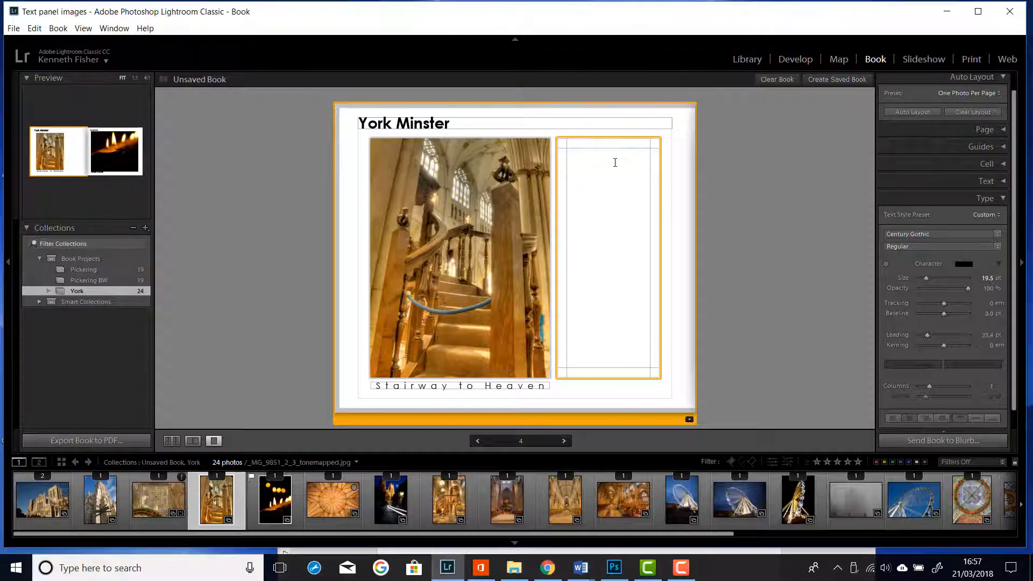
{"action": "key", "text": "ctrl+v"}
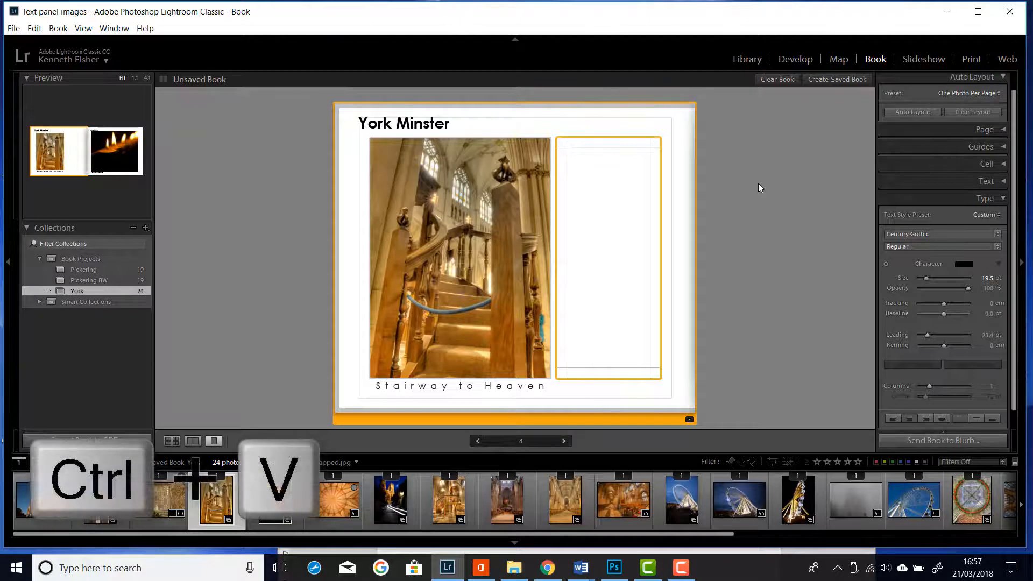
{"action": "type", "text": "The Cathedral and Metropolitical Church of Saint Peter in York, commonly known as York Minster, is the cathedral of York, England, and is one of the largest of its kind in Northern Europe."}
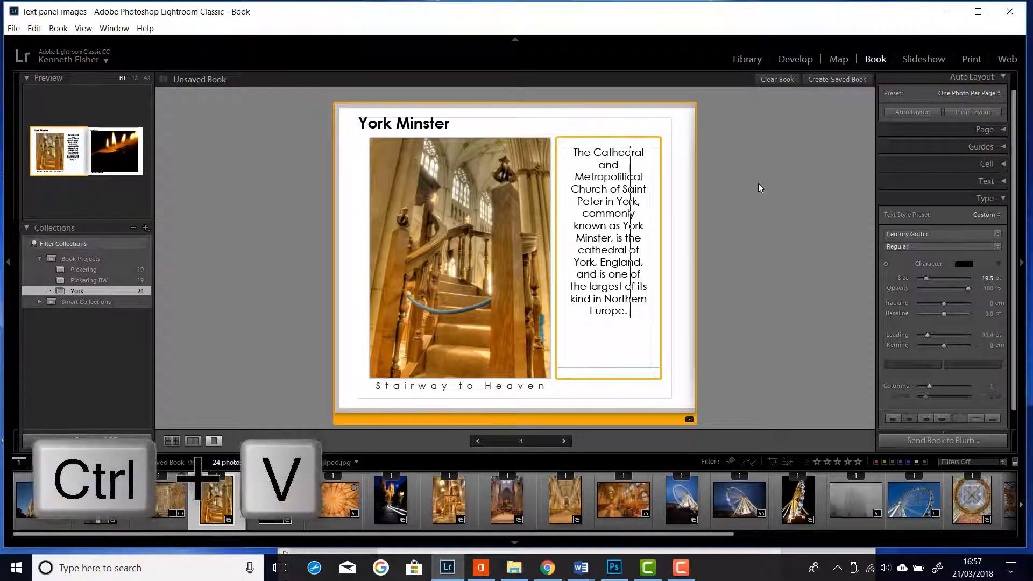